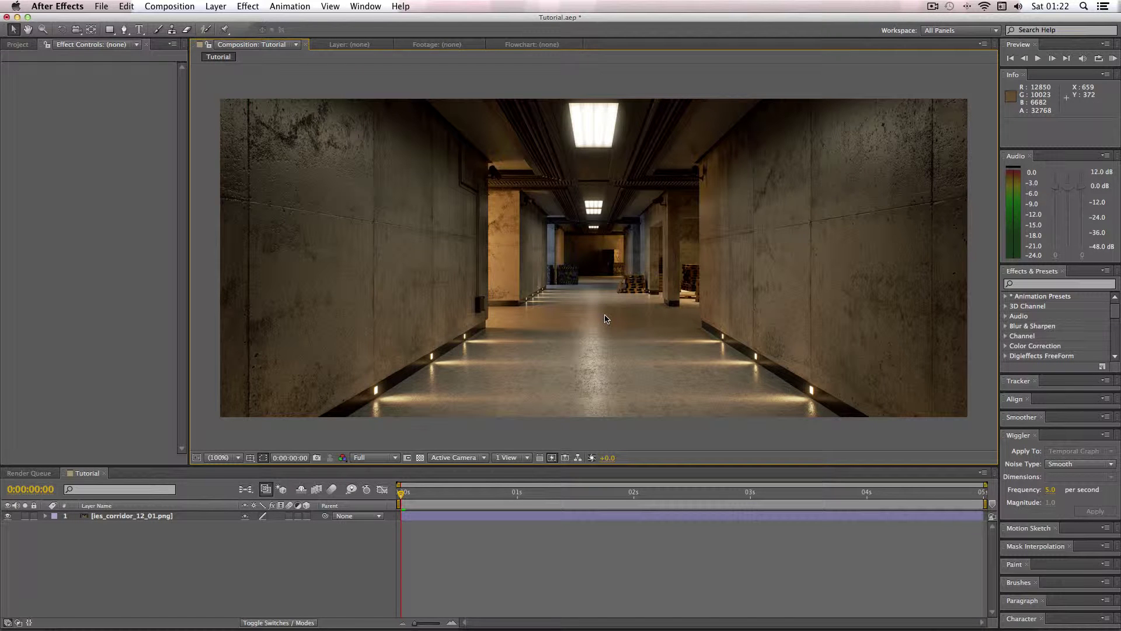
Add a new adjustment layer, Adjustment Layer 4, above the corridor image
{"action": "right_click", "coordinate": [187, 542]}
{"action": "mouse_move", "coordinate": [315, 517]}
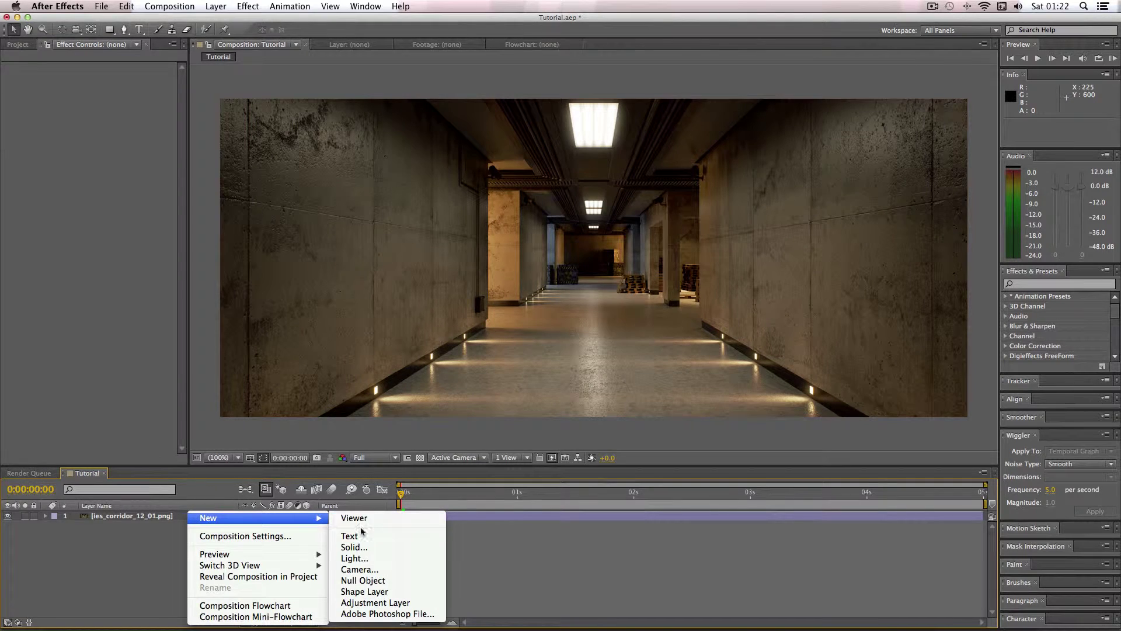
{"action": "left_click", "coordinate": [365, 602]}
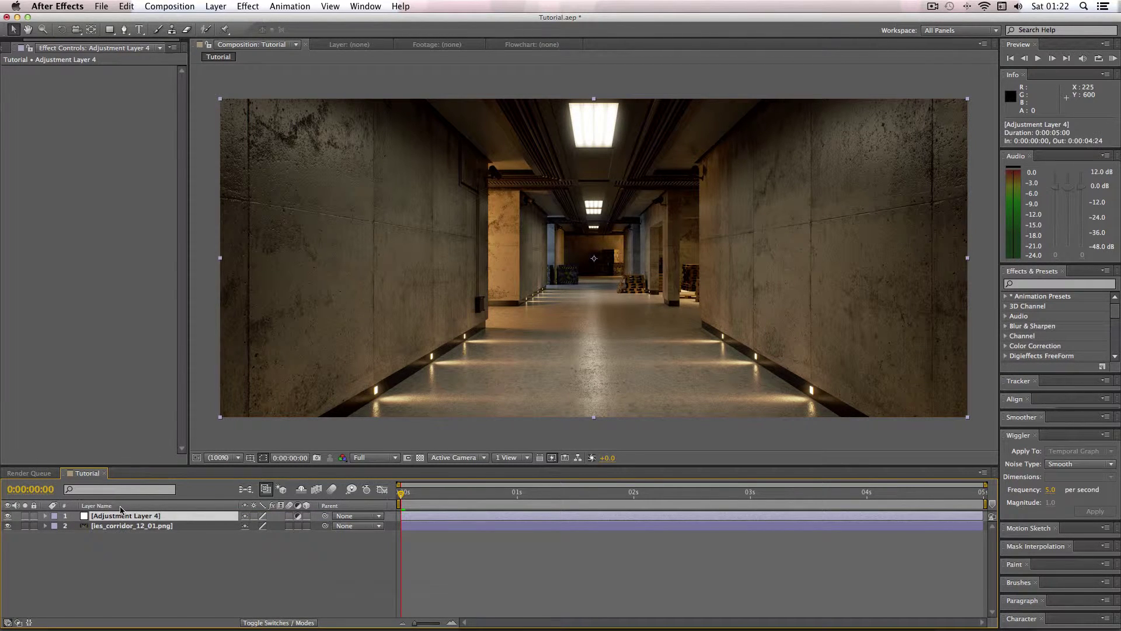
Draw a closed eight-point Pen mask around the near walls and floor, reaching past the image edges
{"action": "left_click", "coordinate": [123, 29]}
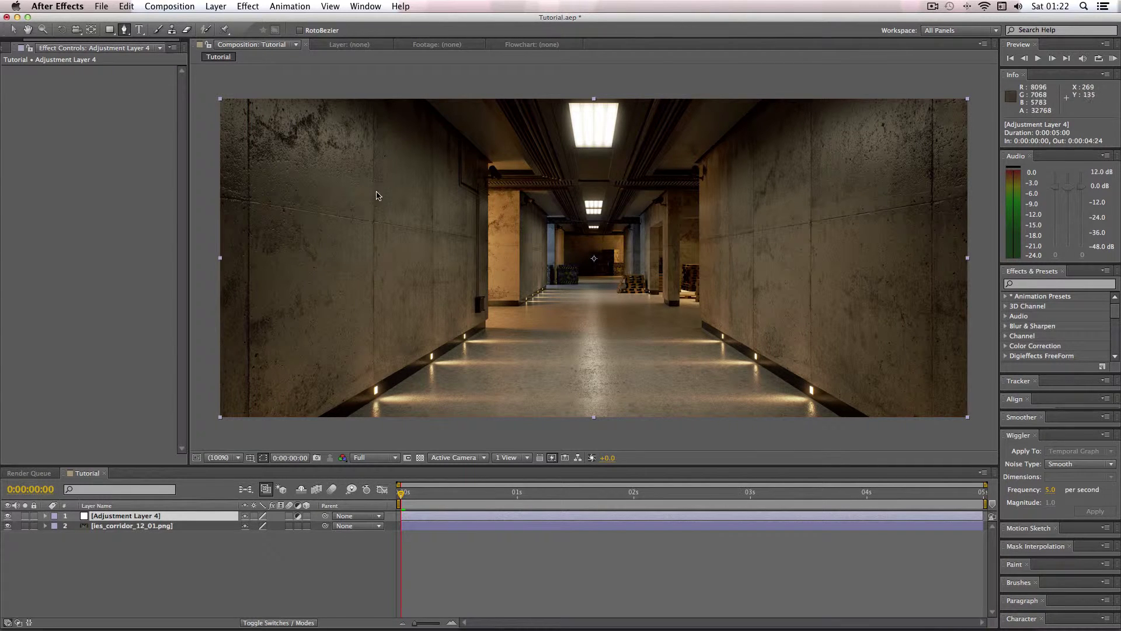
{"action": "left_click", "coordinate": [410, 76]}
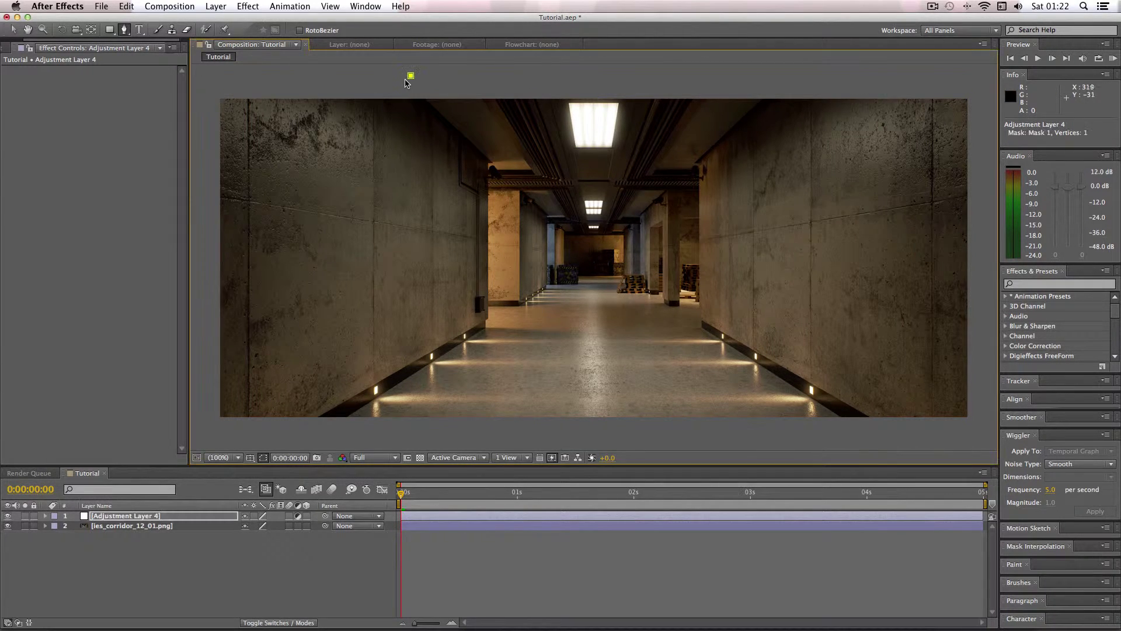
{"action": "left_click", "coordinate": [406, 379]}
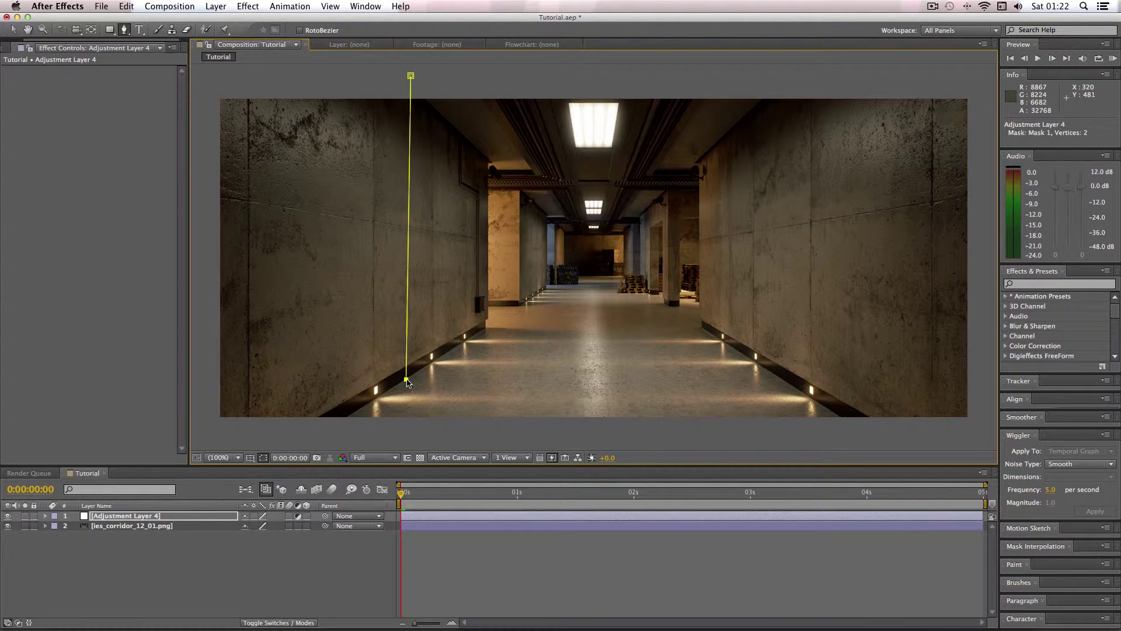
{"action": "left_click", "coordinate": [777, 376]}
{"action": "left_click", "coordinate": [776, 75]}
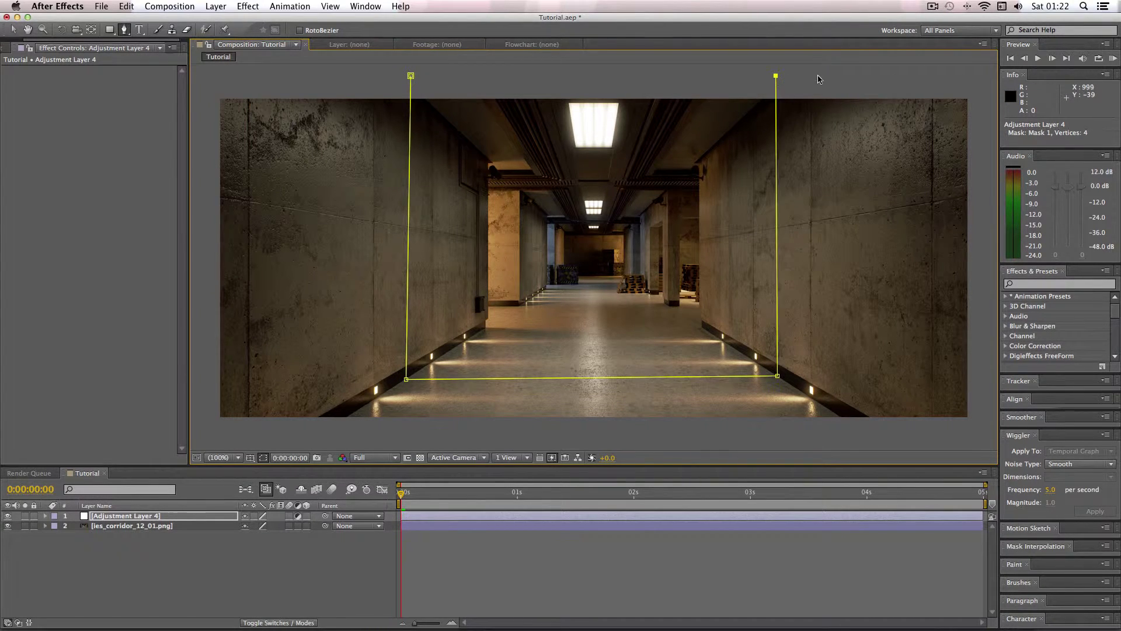
{"action": "left_click", "coordinate": [983, 75]}
{"action": "left_click", "coordinate": [974, 431]}
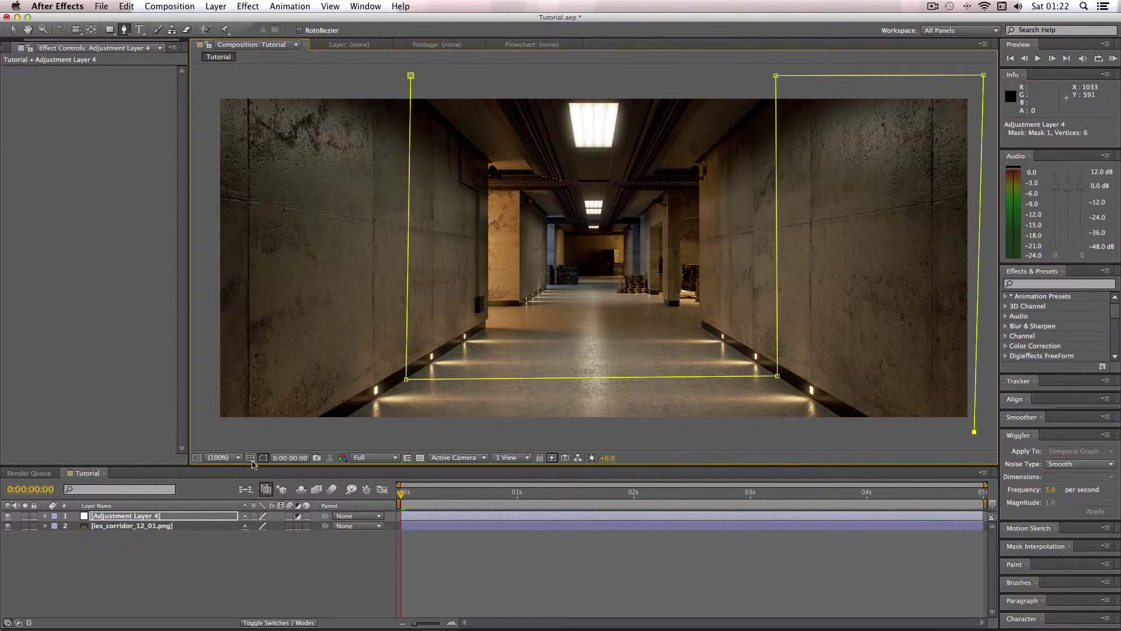
{"action": "left_click", "coordinate": [207, 436]}
{"action": "left_click", "coordinate": [207, 82]}
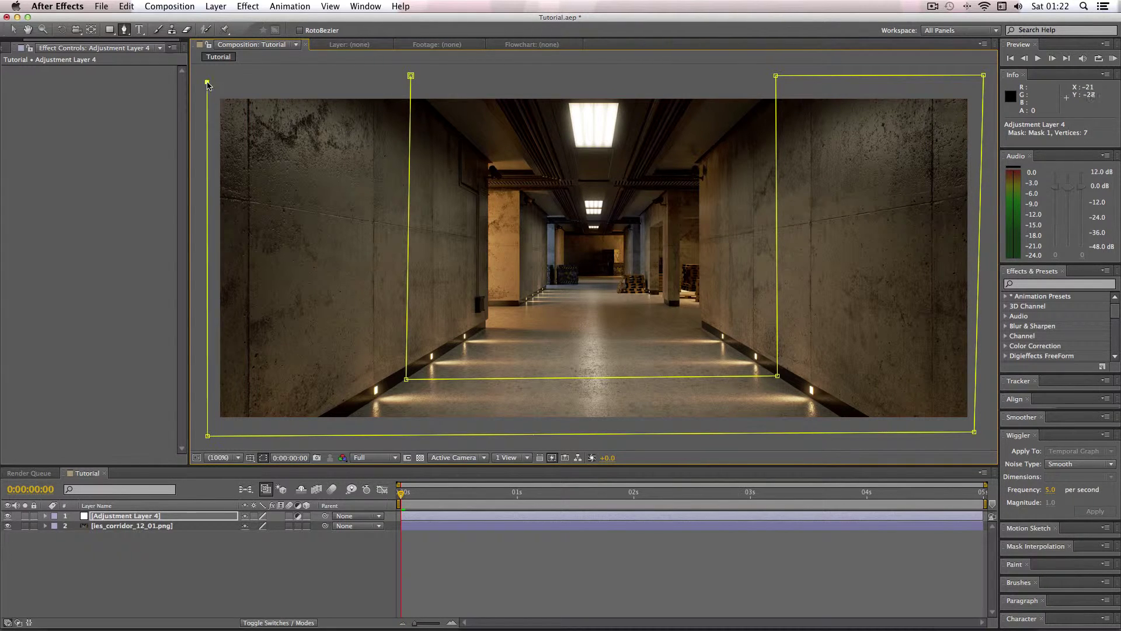
{"action": "left_click", "coordinate": [412, 75]}
Apply Lens Blur to Adjustment Layer 4 with an Iris Radius of 8
{"action": "right_click", "coordinate": [111, 518]}
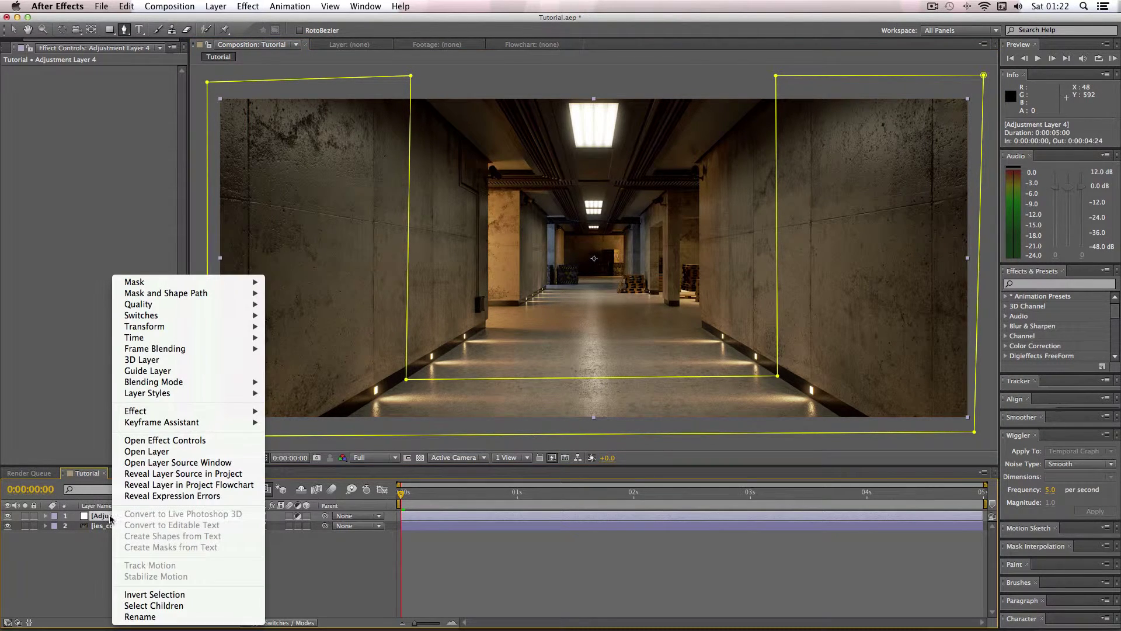
{"action": "mouse_move", "coordinate": [138, 414]}
{"action": "mouse_move", "coordinate": [307, 416]}
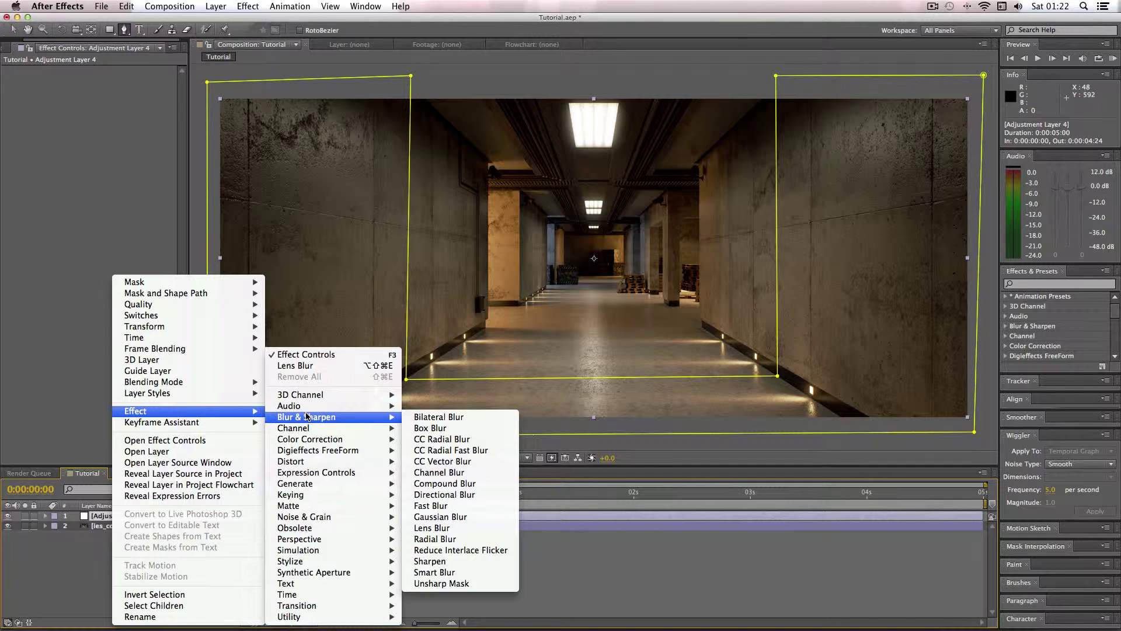
{"action": "left_click", "coordinate": [444, 528]}
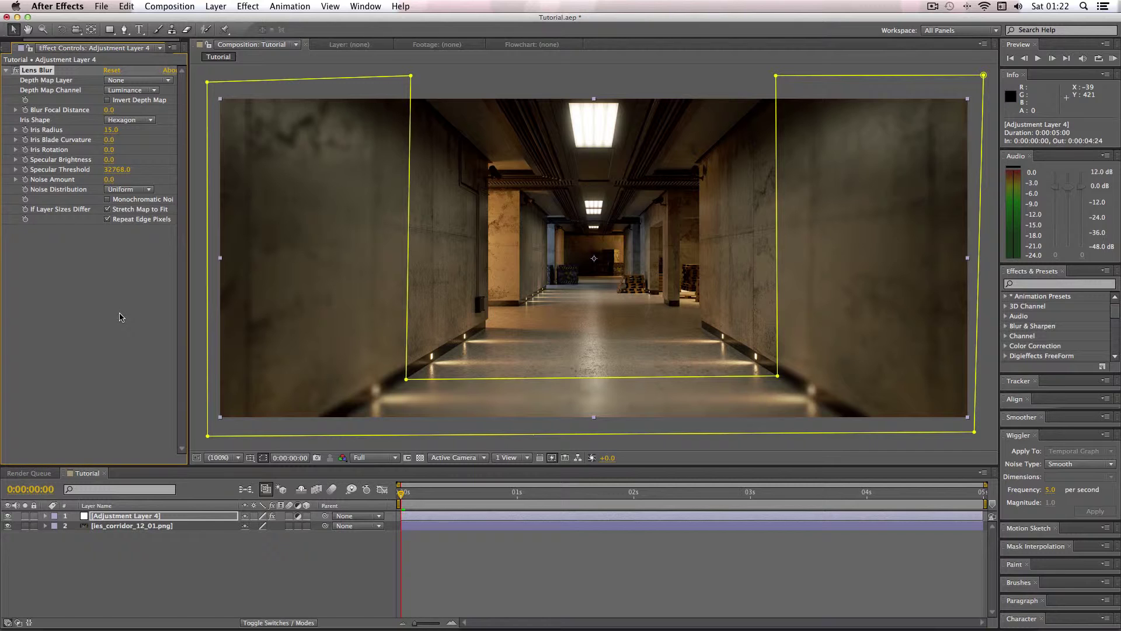
{"action": "left_click", "coordinate": [111, 130]}
{"action": "key", "text": "Return"}
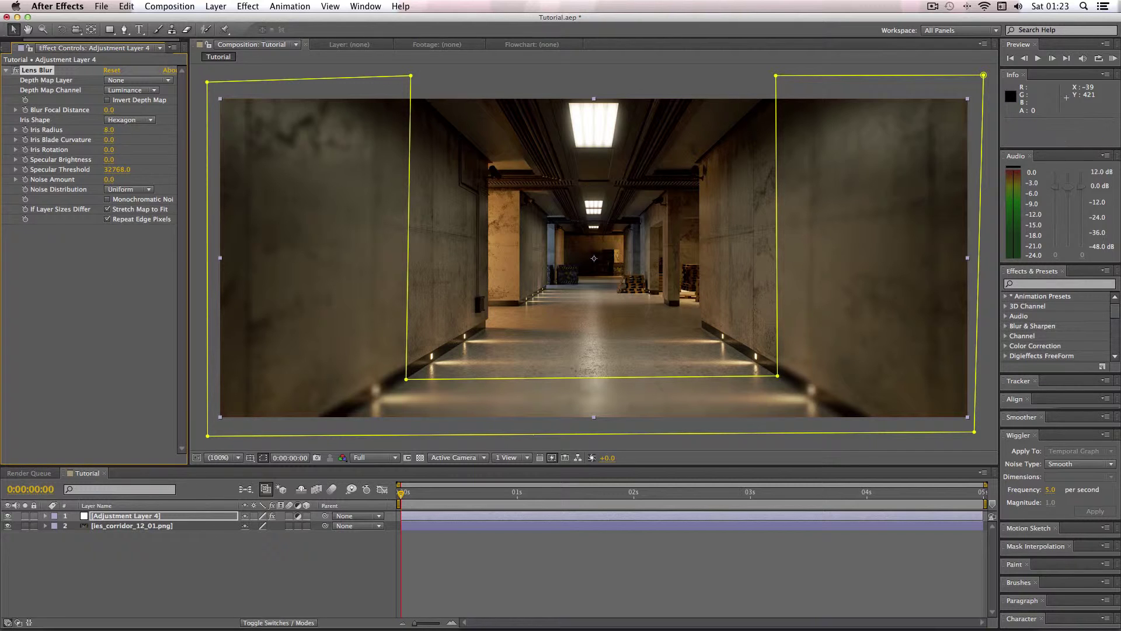
{"action": "left_click", "coordinate": [203, 294]}
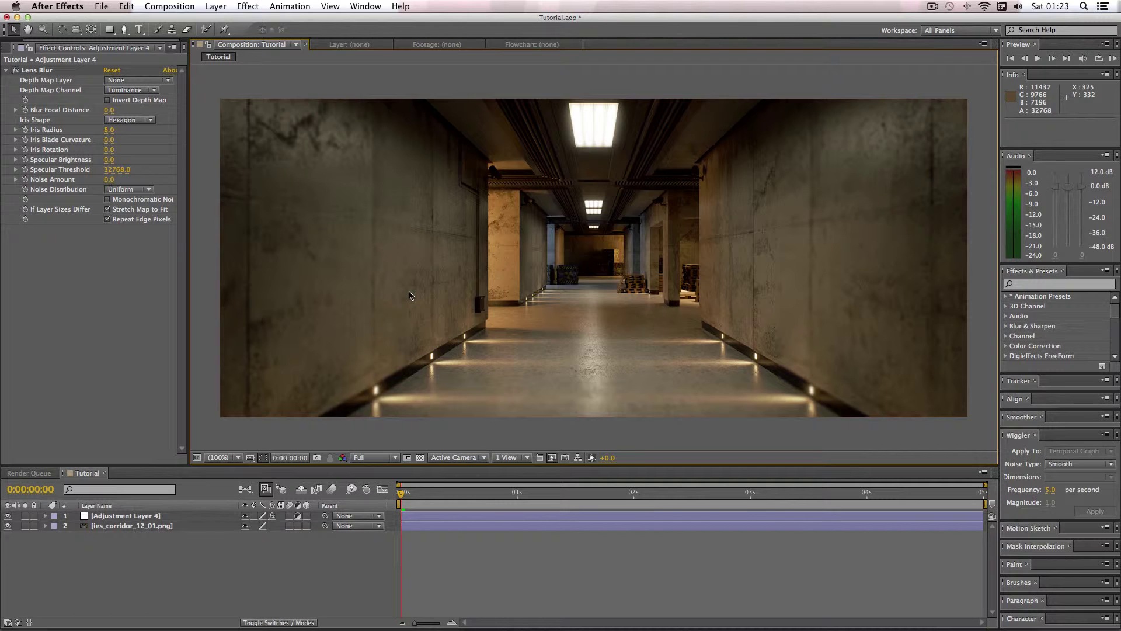
Set Mask Feather on Adjustment Layer 4's Mask 1 to 150 pixels
{"action": "left_click", "coordinate": [106, 516]}
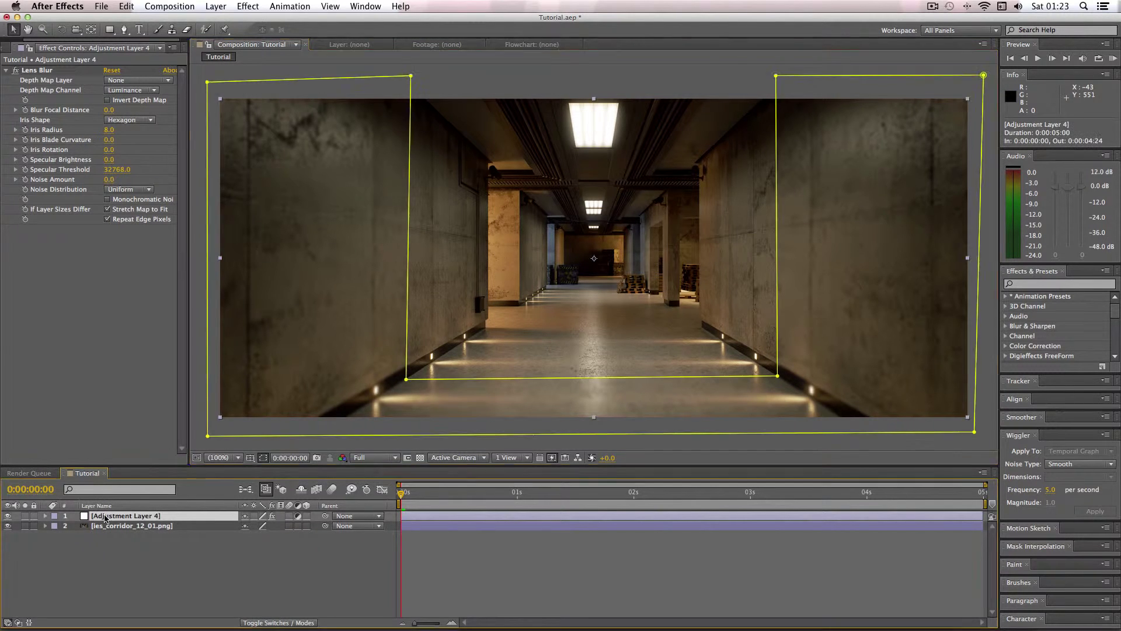
{"action": "left_click", "coordinate": [46, 517]}
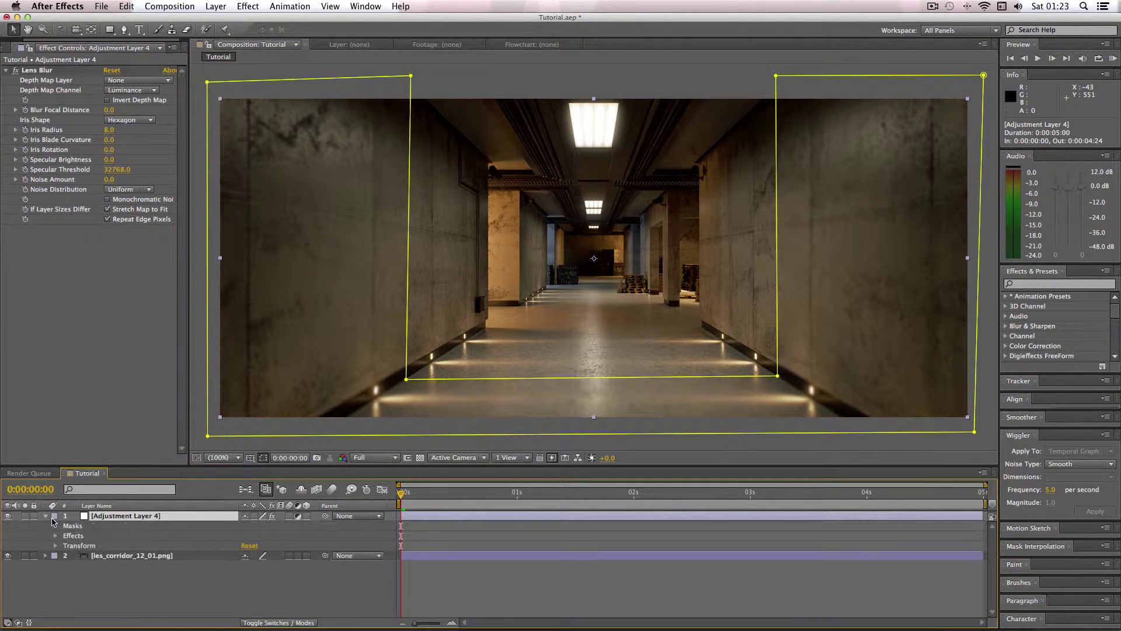
{"action": "left_click", "coordinate": [55, 526]}
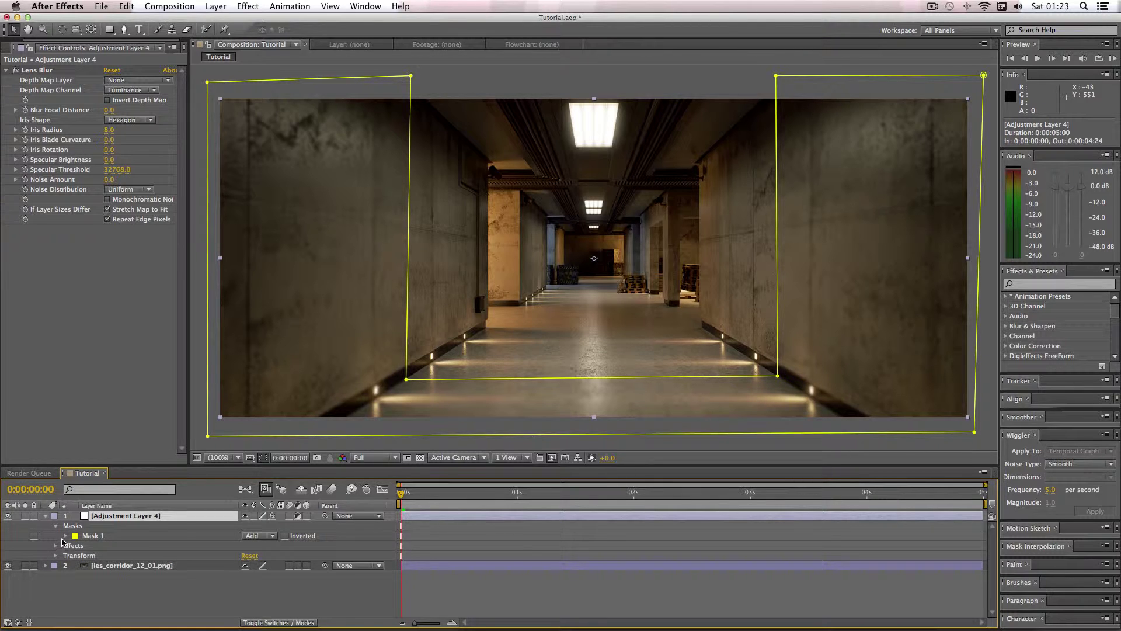
{"action": "left_click", "coordinate": [65, 536]}
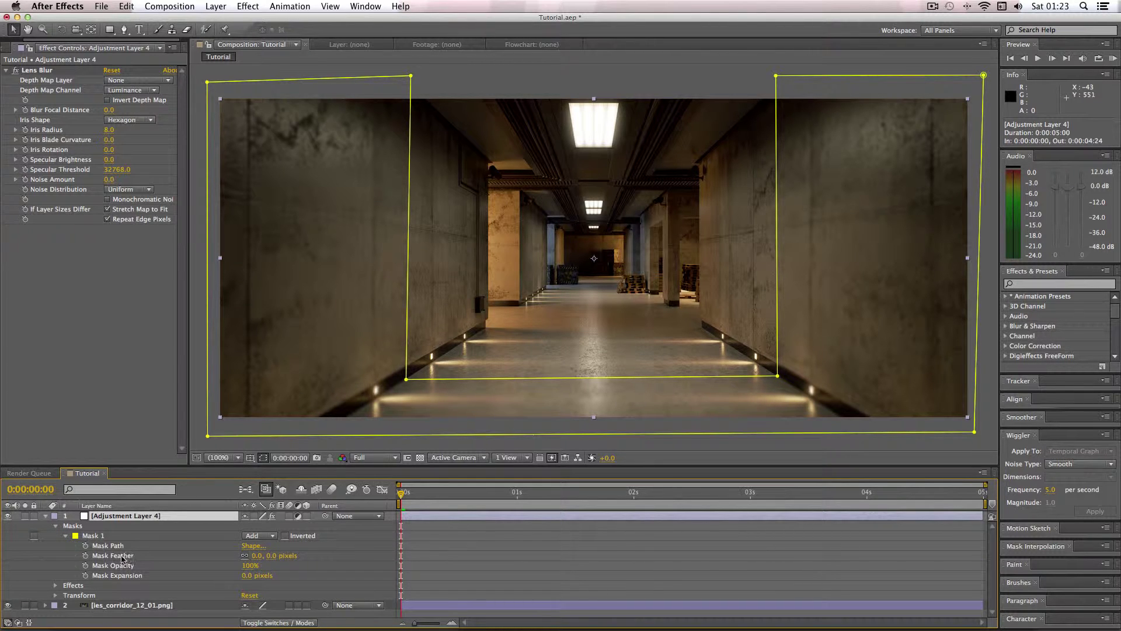
{"action": "left_click", "coordinate": [255, 557]}
{"action": "key", "text": "Return"}
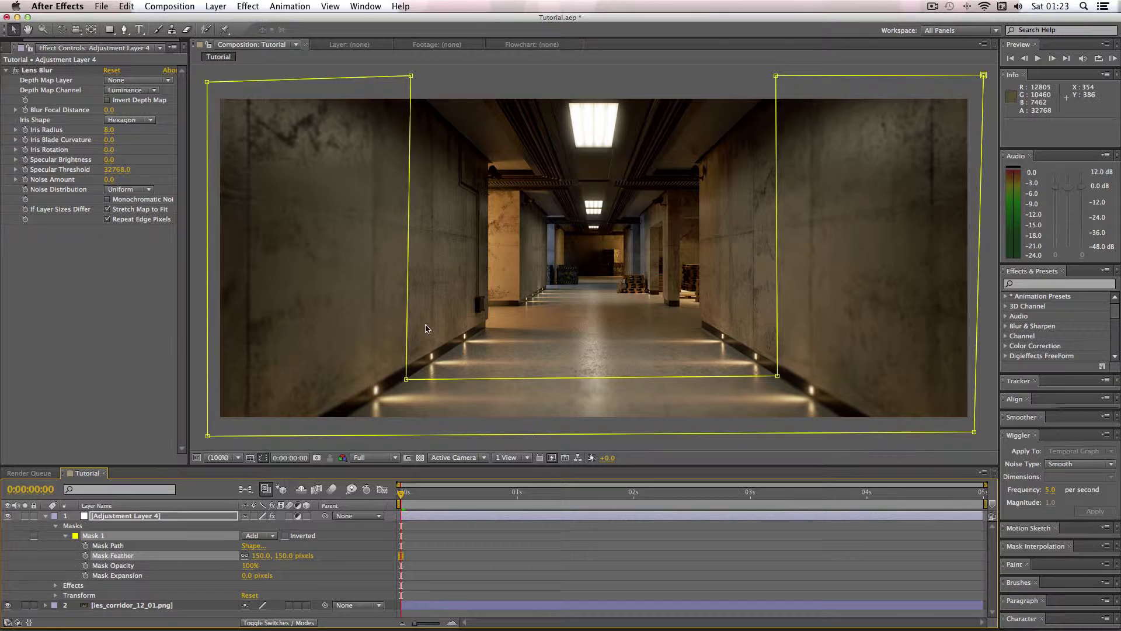
{"action": "left_click", "coordinate": [199, 339]}
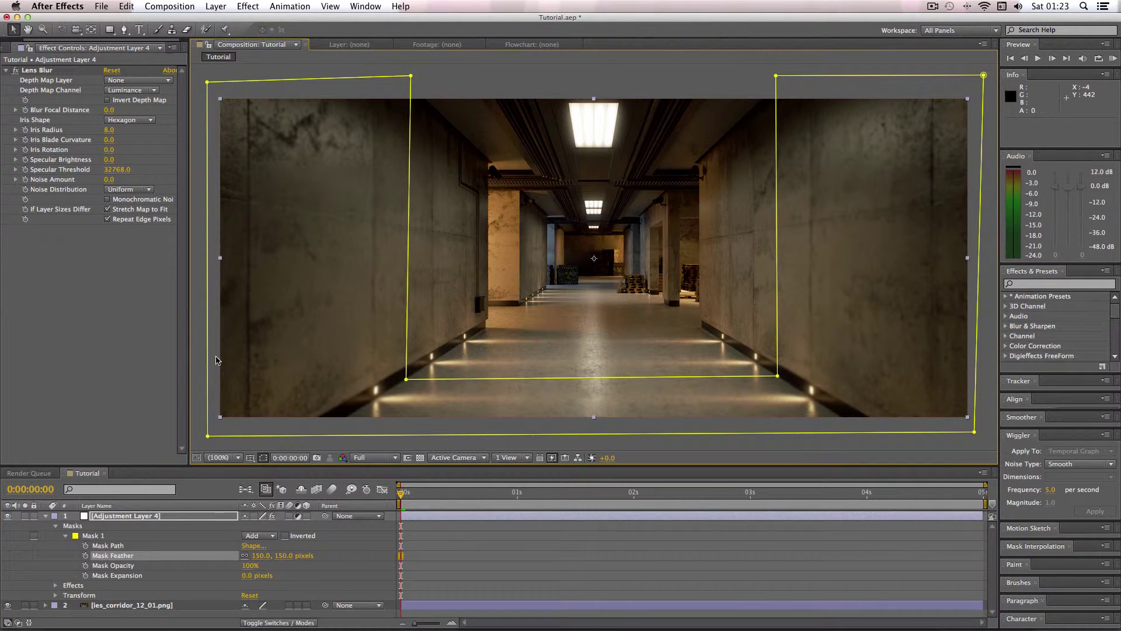
{"action": "left_click", "coordinate": [195, 363]}
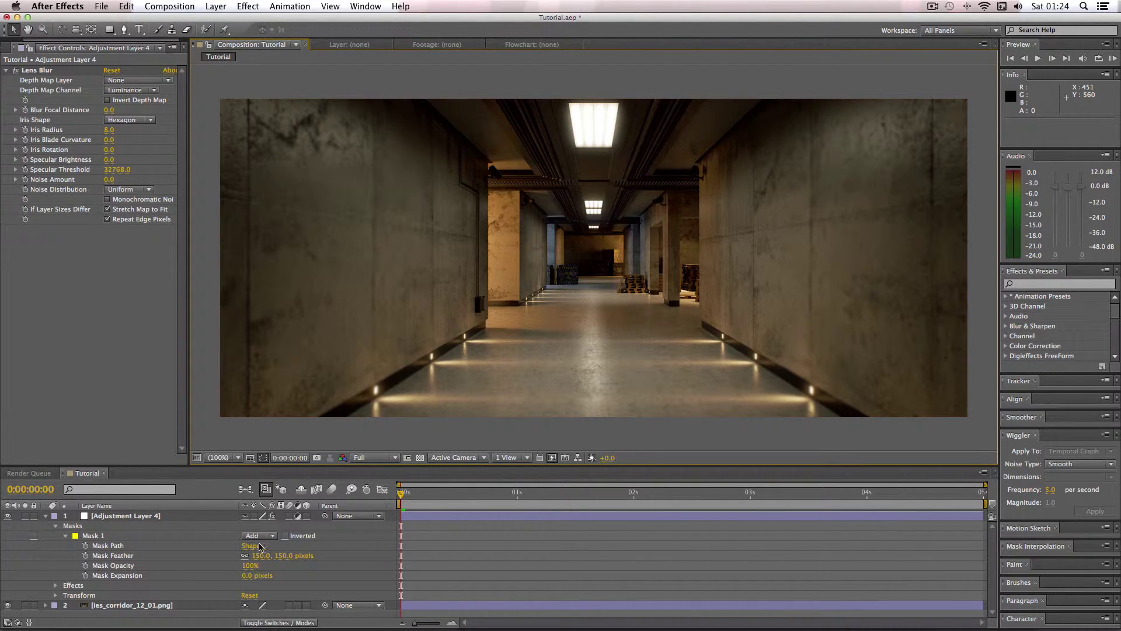
{"action": "left_click", "coordinate": [285, 536]}
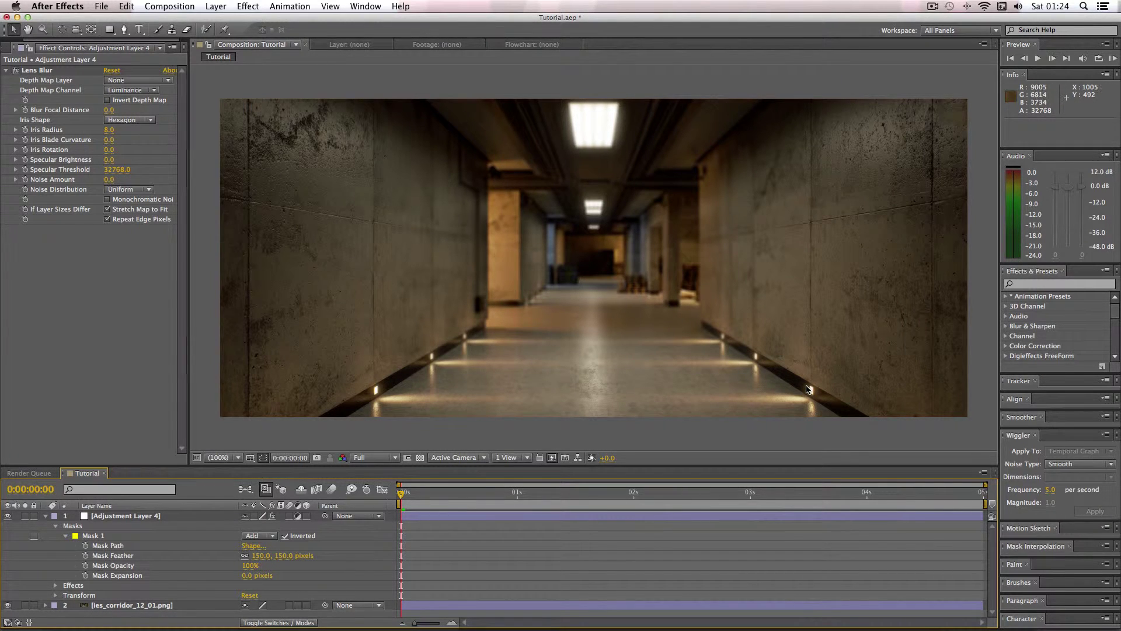
{"action": "left_click", "coordinate": [286, 536]}
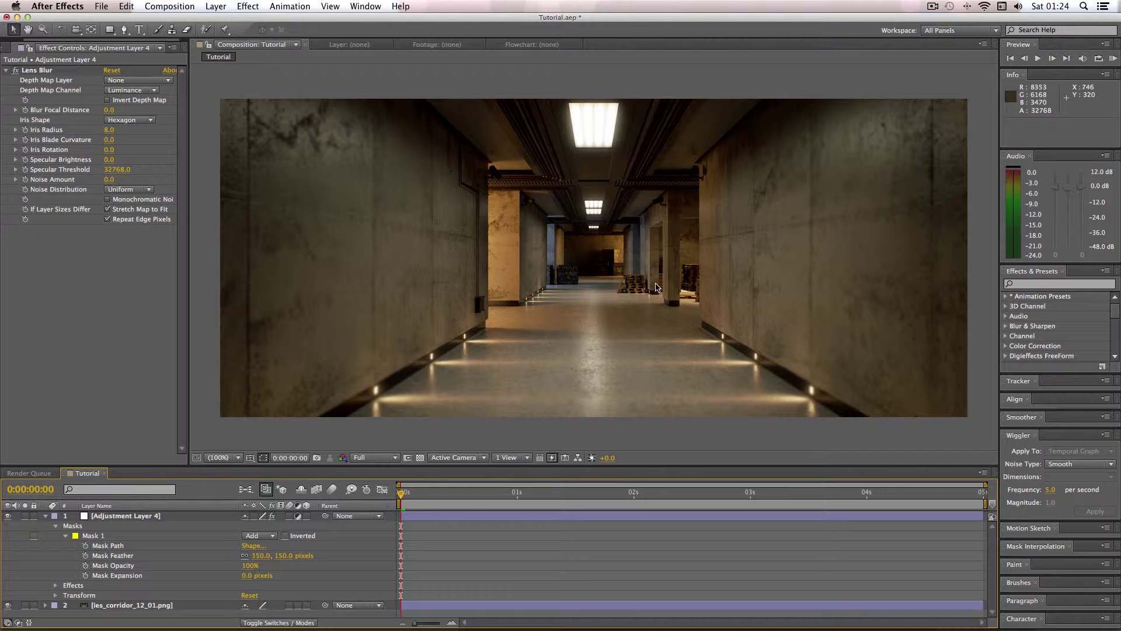
Collapse Adjustment Layer 4 and add a new adjustment layer, Adjustment Layer 5, on top
{"action": "left_click", "coordinate": [46, 517]}
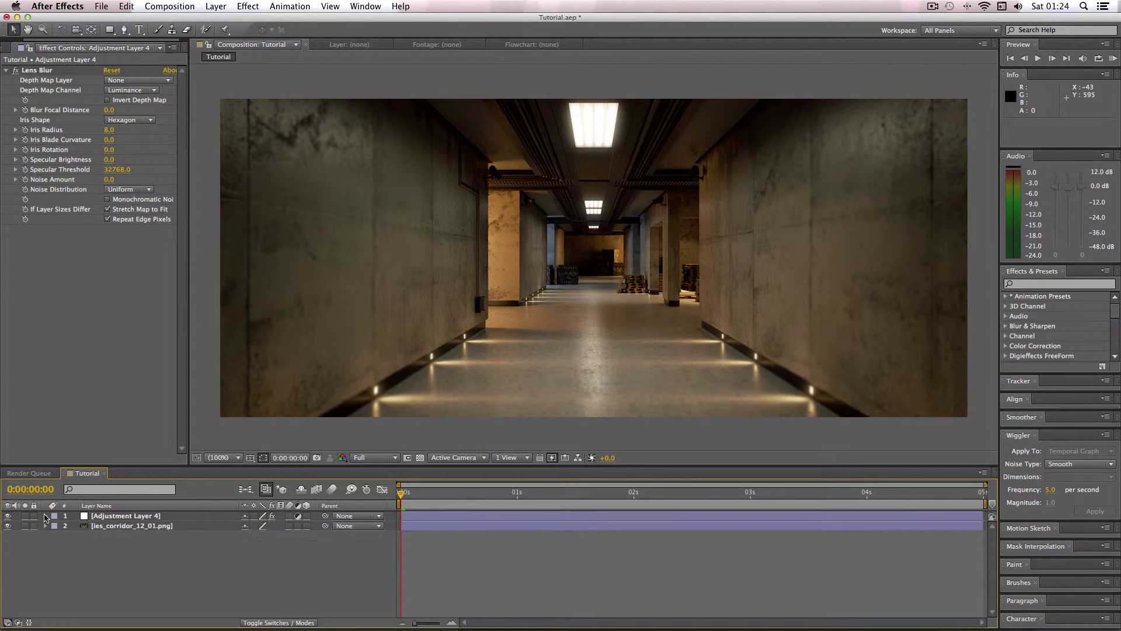
{"action": "right_click", "coordinate": [97, 556]}
{"action": "mouse_move", "coordinate": [175, 518]}
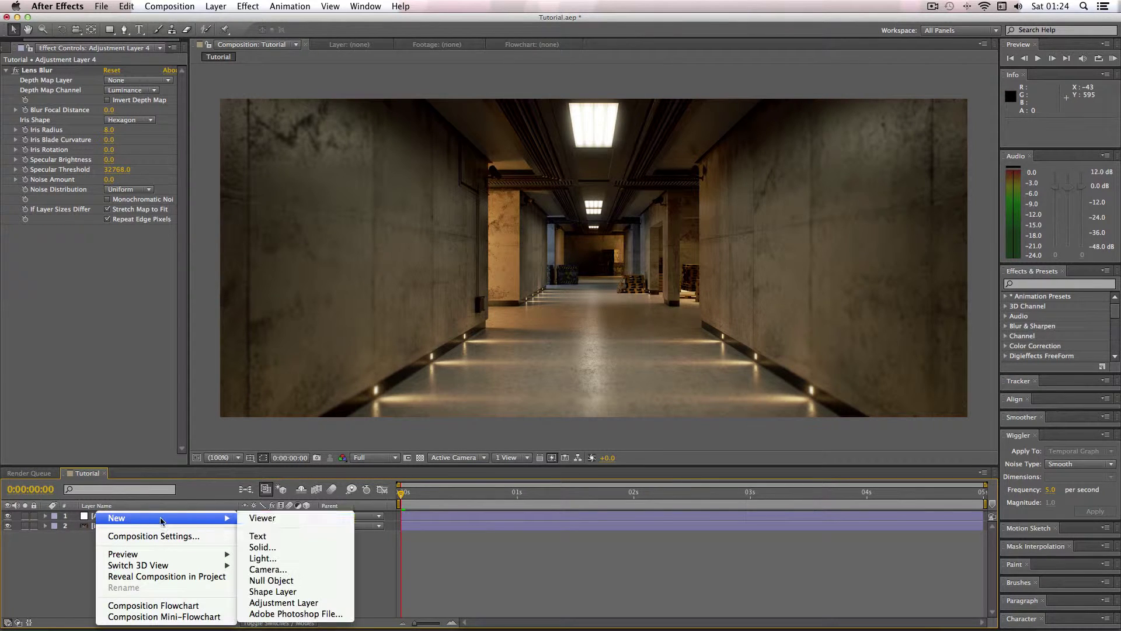
{"action": "left_click", "coordinate": [276, 602]}
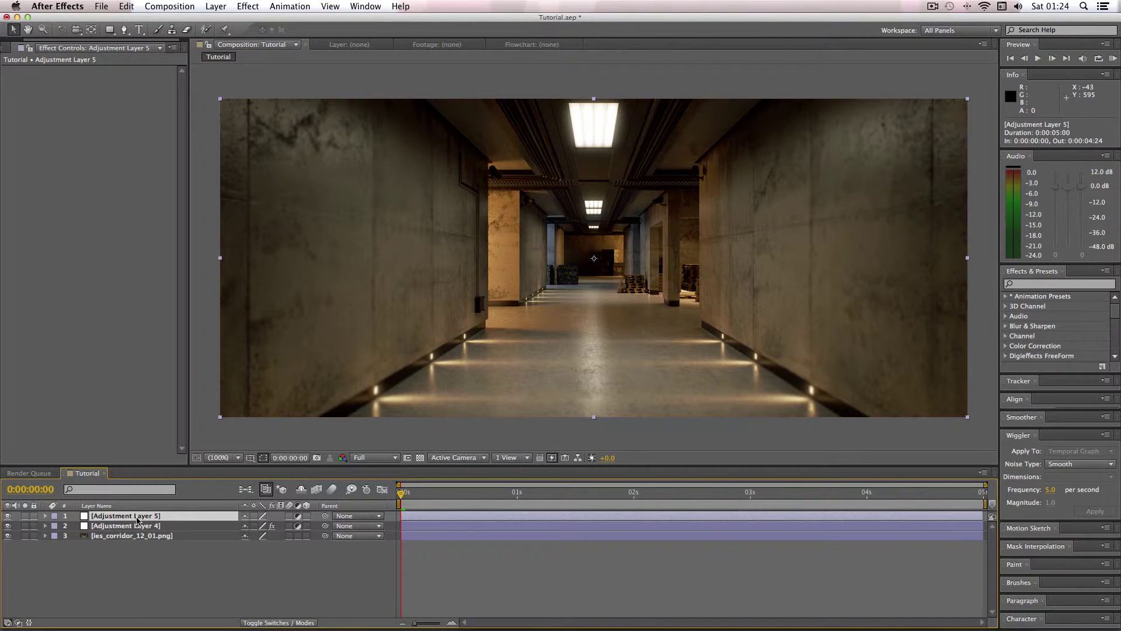
Draw a four-point rectangular mask around the far corridor end and nudge its right corners
{"action": "left_click", "coordinate": [123, 29]}
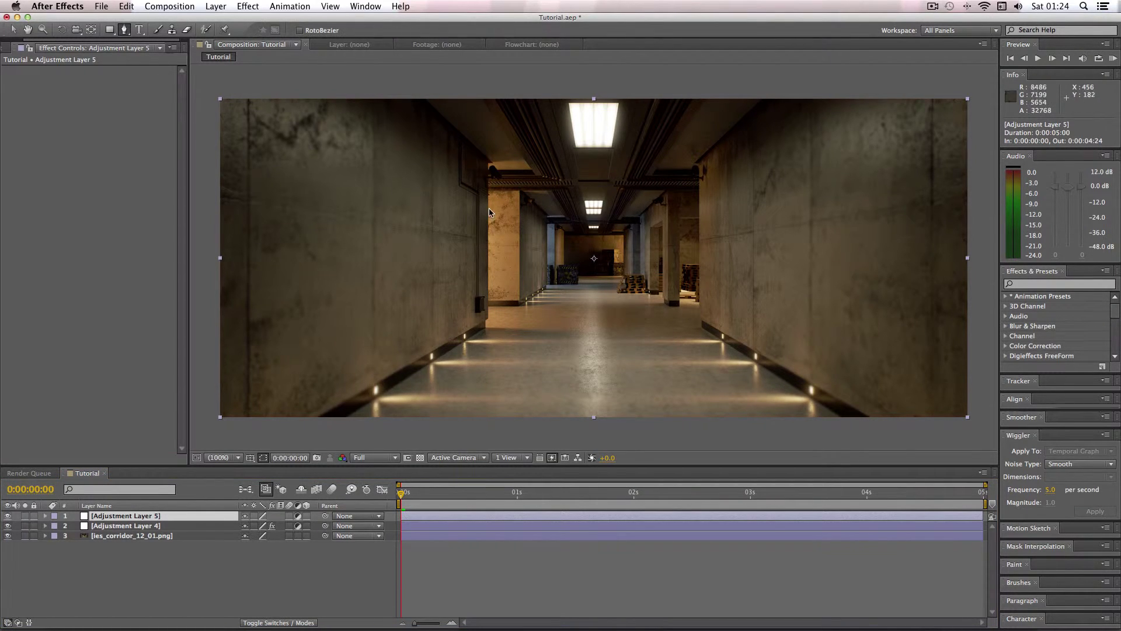
{"action": "left_click", "coordinate": [519, 305]}
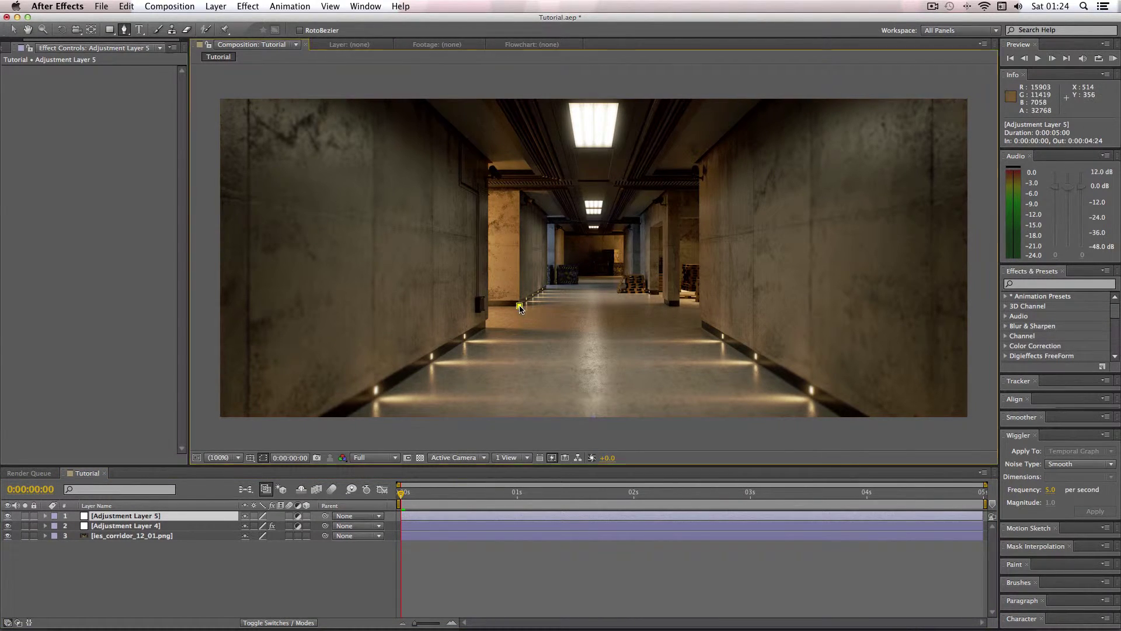
{"action": "left_click", "coordinate": [665, 304]}
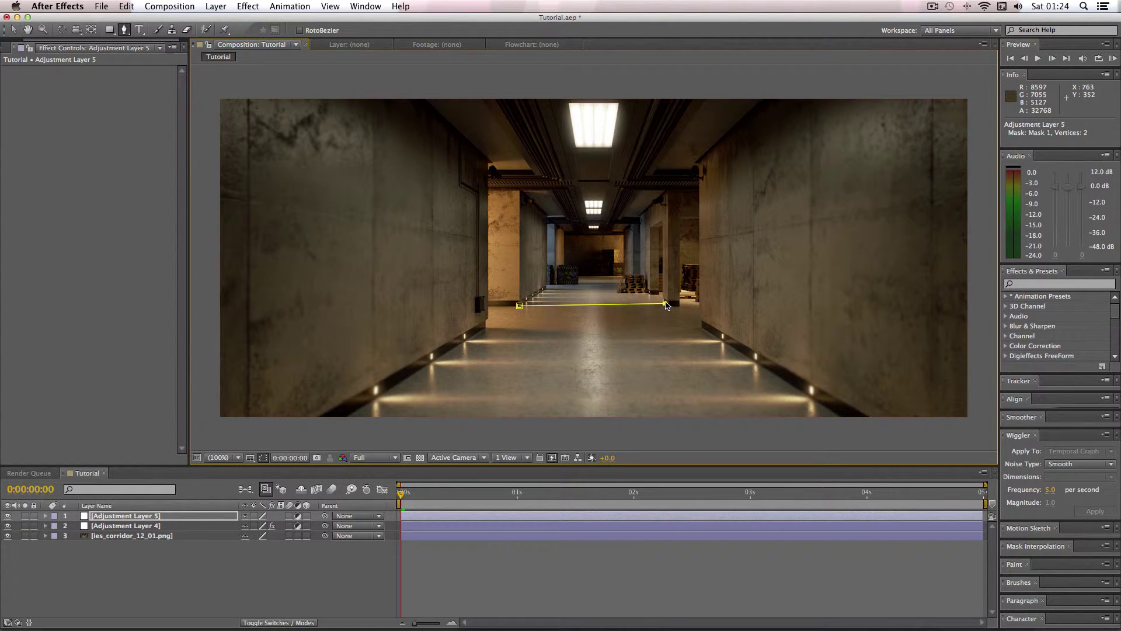
{"action": "left_click", "coordinate": [664, 190]}
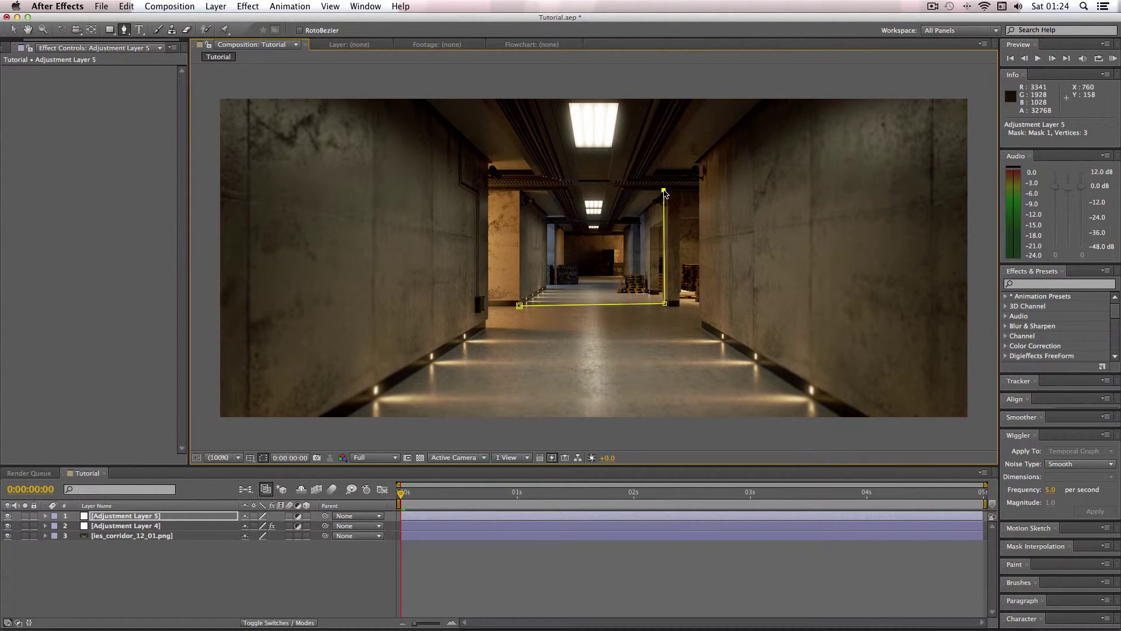
{"action": "left_click", "coordinate": [520, 191]}
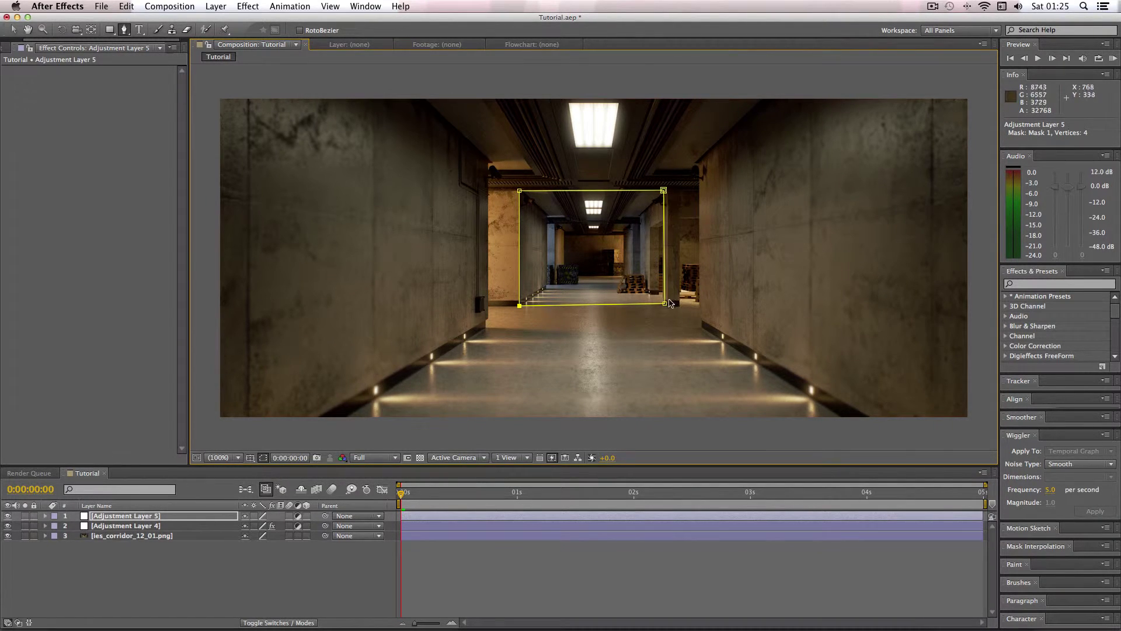
{"action": "left_click", "coordinate": [14, 29]}
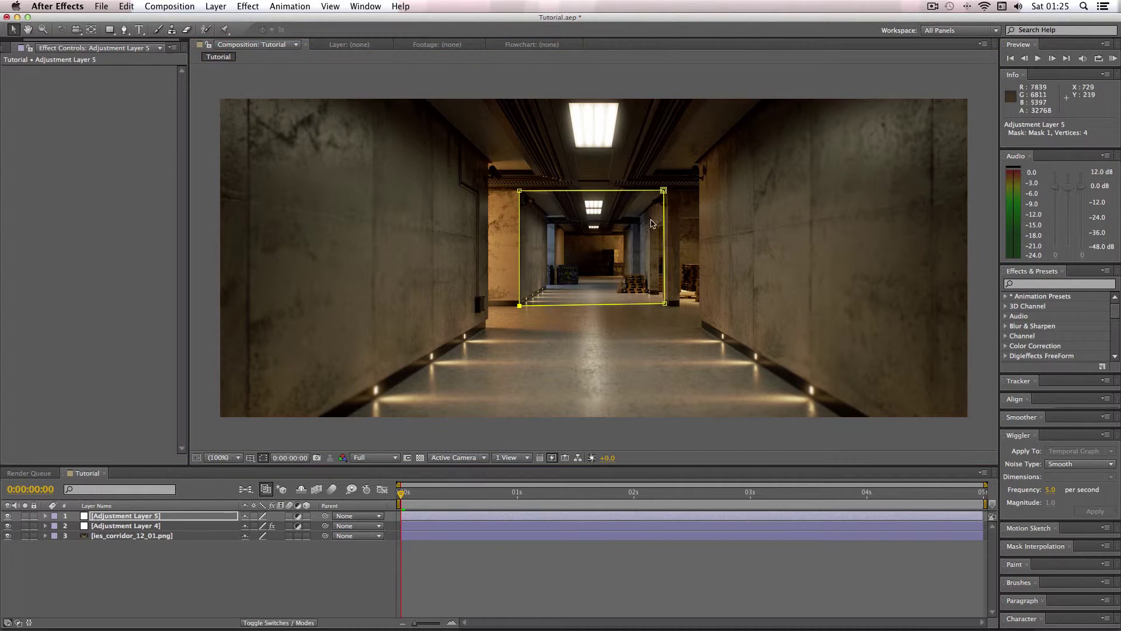
{"action": "left_click_drag", "start_coordinate": [664, 191], "coordinate": [665, 192]}
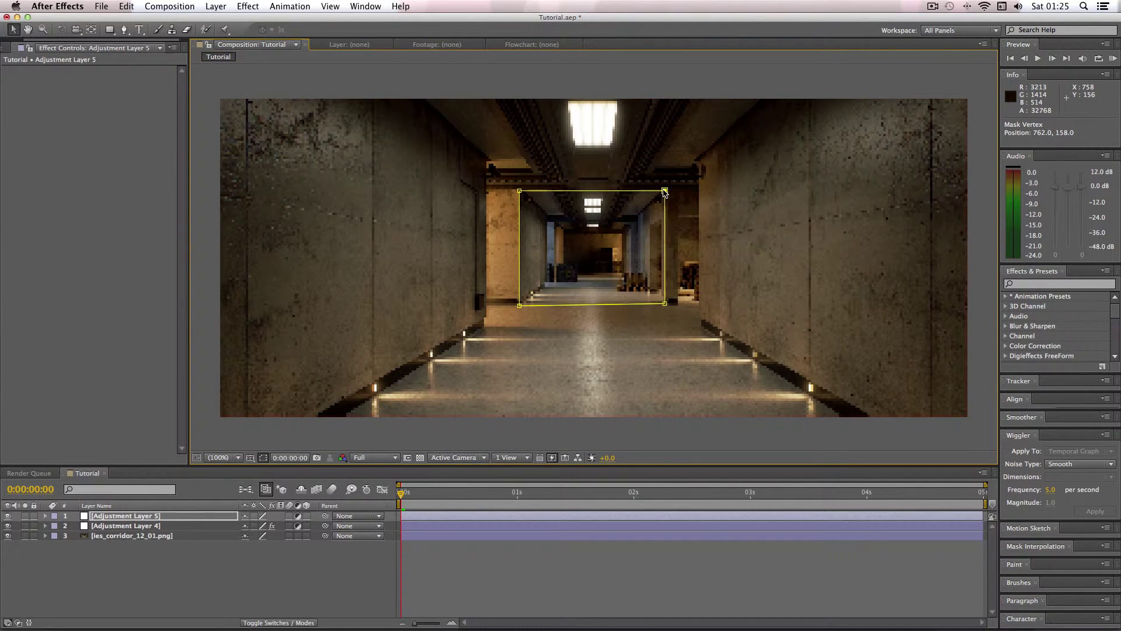
{"action": "left_click_drag", "start_coordinate": [665, 303], "coordinate": [665, 304]}
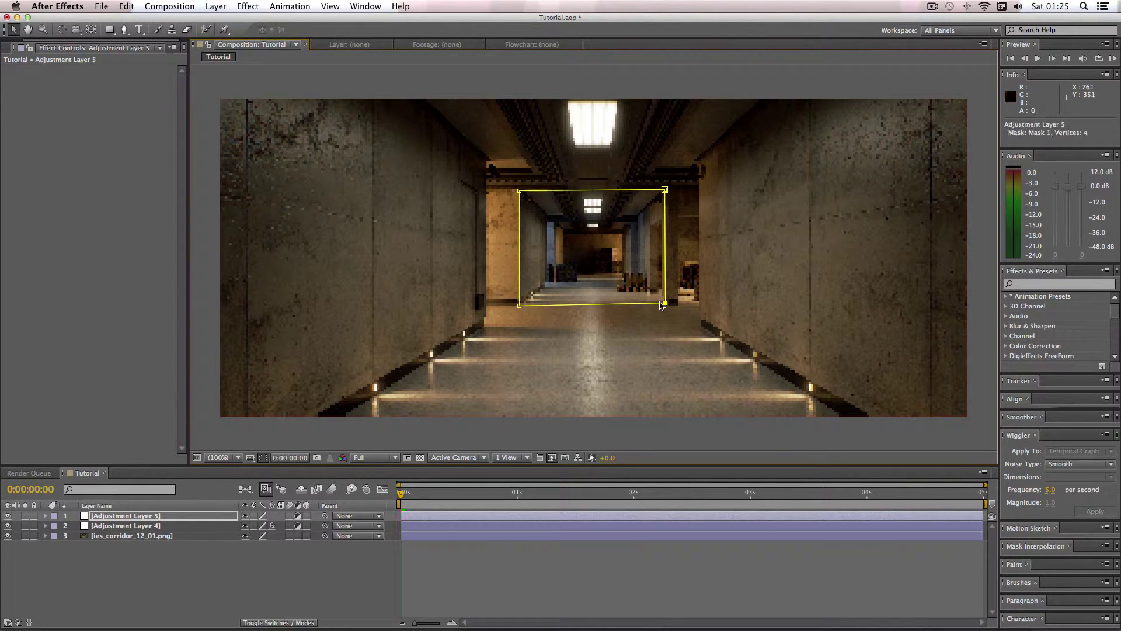
Apply Lens Blur to Adjustment Layer 5 with an Iris Radius of 8
{"action": "right_click", "coordinate": [104, 516]}
{"action": "mouse_move", "coordinate": [195, 413]}
{"action": "mouse_move", "coordinate": [323, 420]}
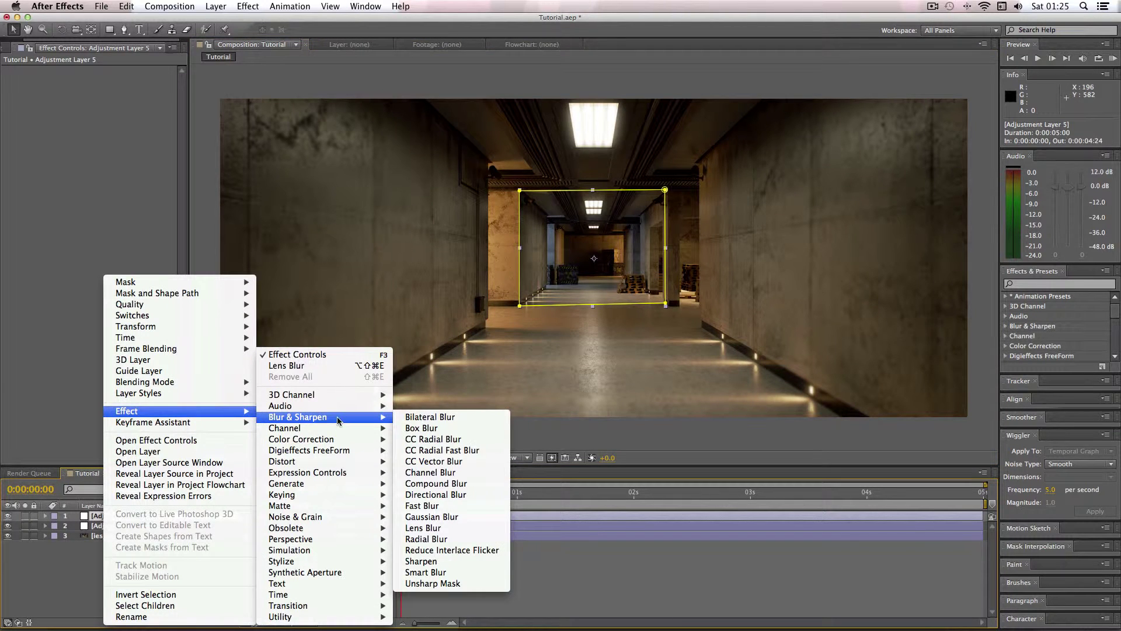
{"action": "left_click", "coordinate": [439, 528]}
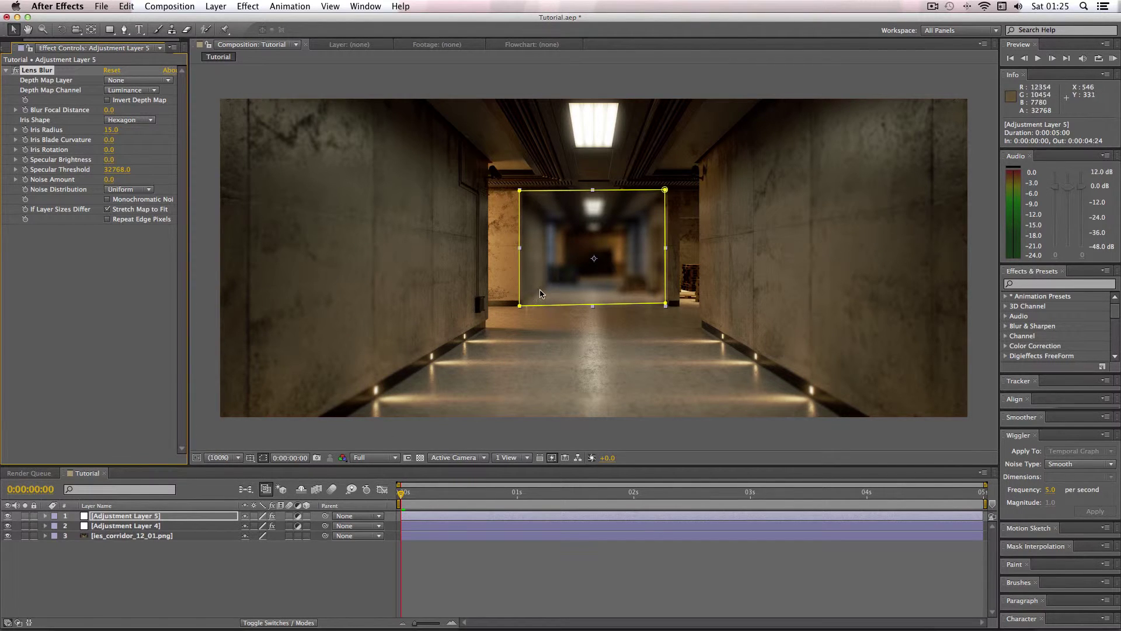
{"action": "left_click", "coordinate": [111, 130]}
{"action": "key", "text": "Return"}
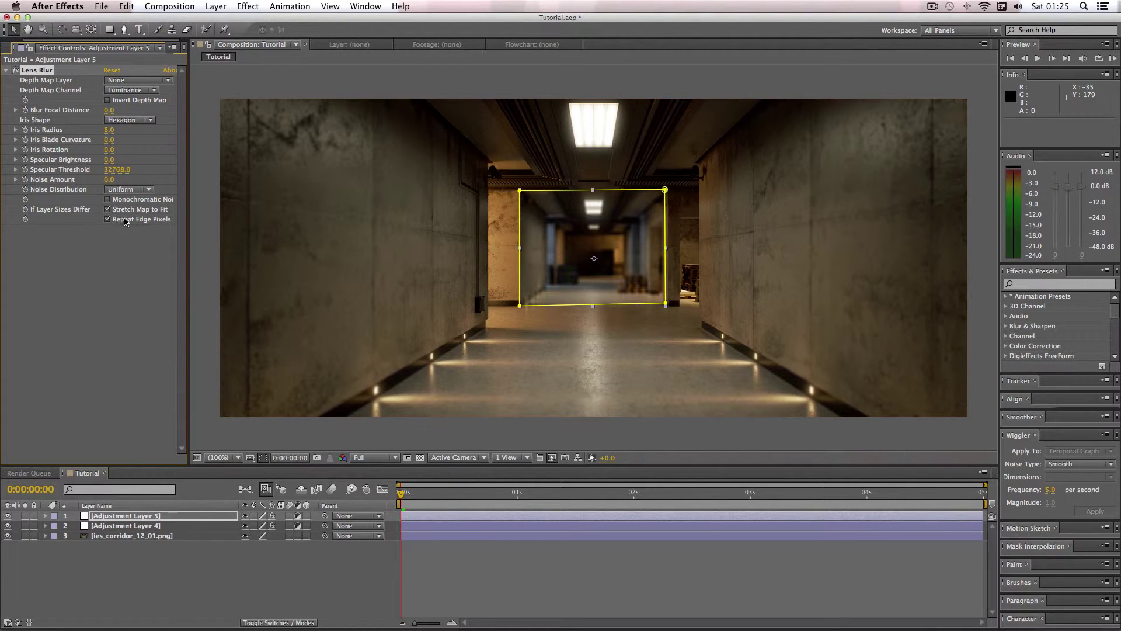
{"action": "left_click", "coordinate": [214, 240]}
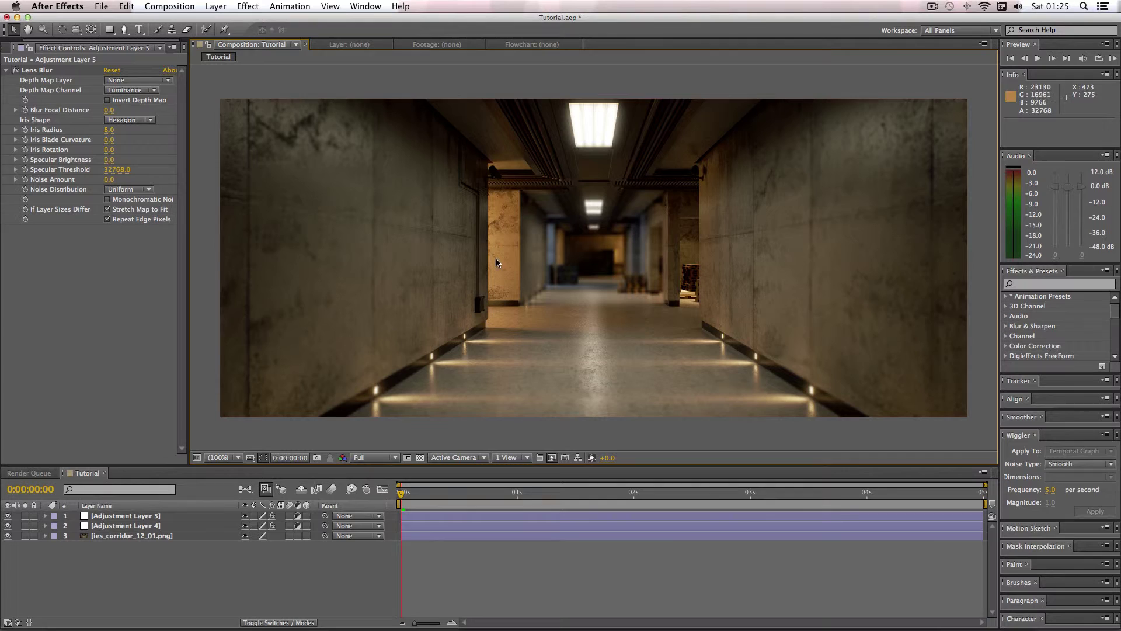
Give Adjustment Layer 5's Mask 1 a 50-pixel feather and set it to Inverted
{"action": "left_click", "coordinate": [46, 515]}
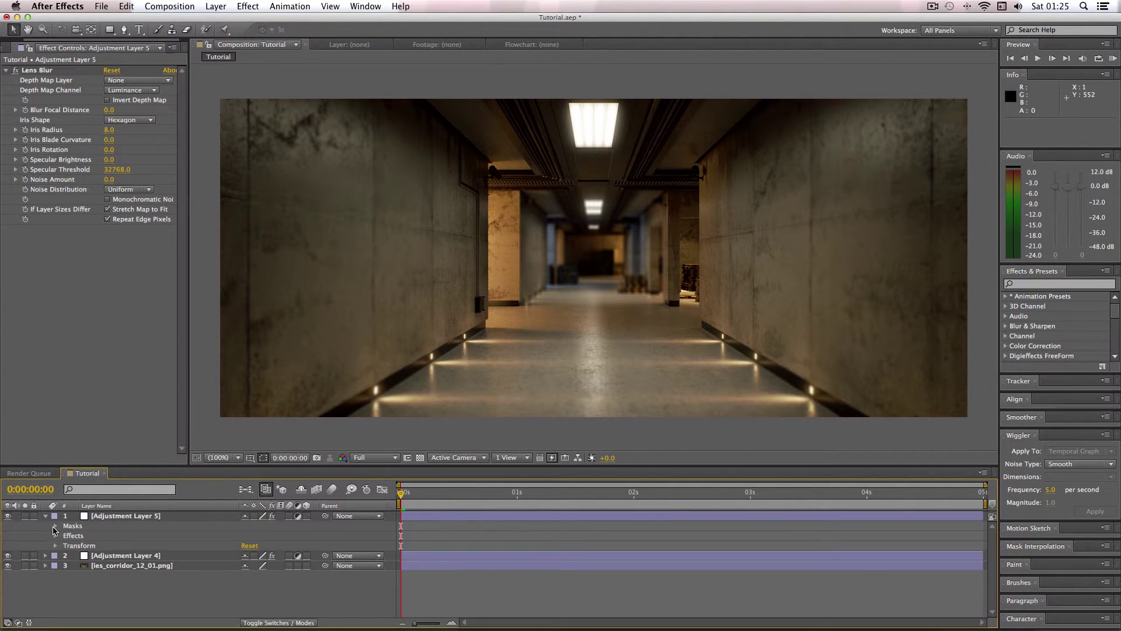
{"action": "left_click", "coordinate": [54, 525]}
{"action": "left_click", "coordinate": [65, 535]}
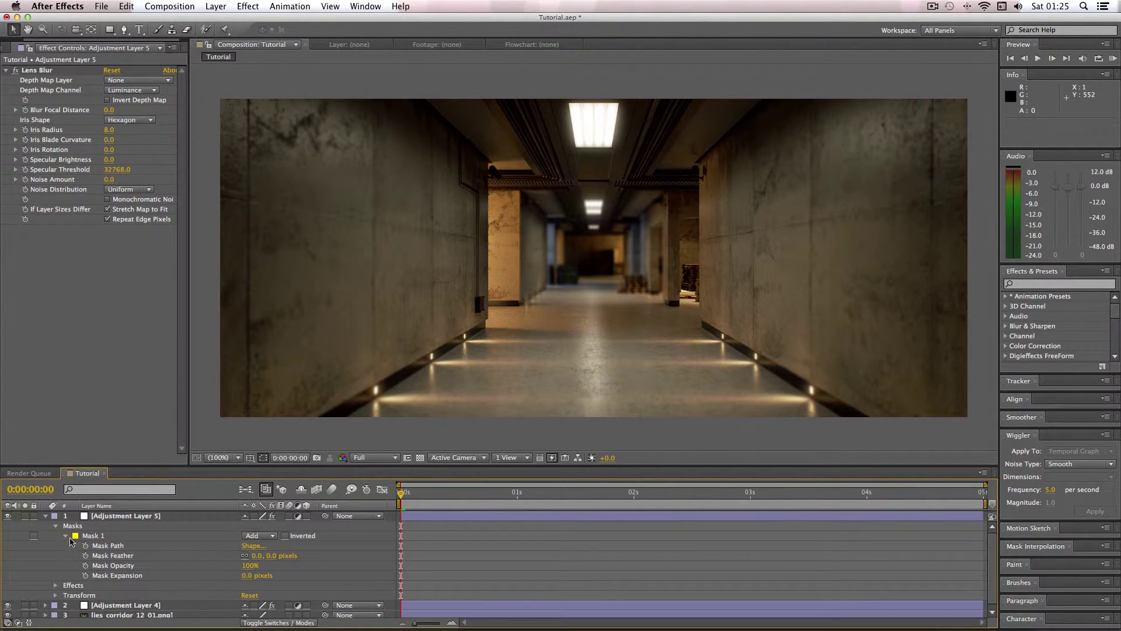
{"action": "left_click", "coordinate": [258, 555]}
{"action": "key", "text": "Return"}
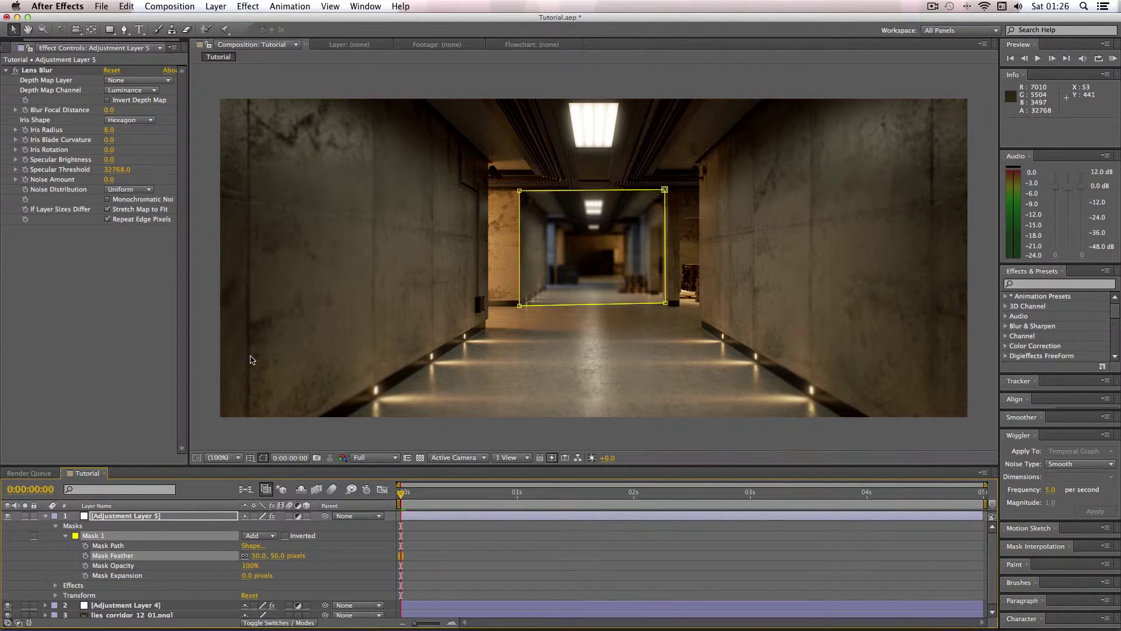
{"action": "left_click", "coordinate": [206, 353]}
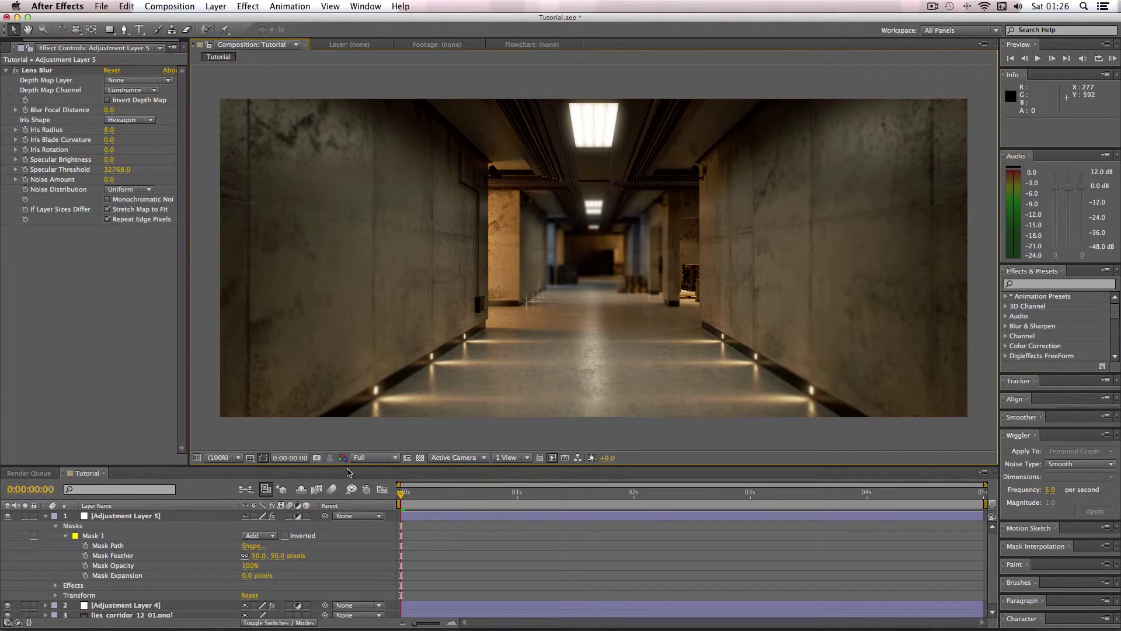
{"action": "left_click", "coordinate": [285, 536]}
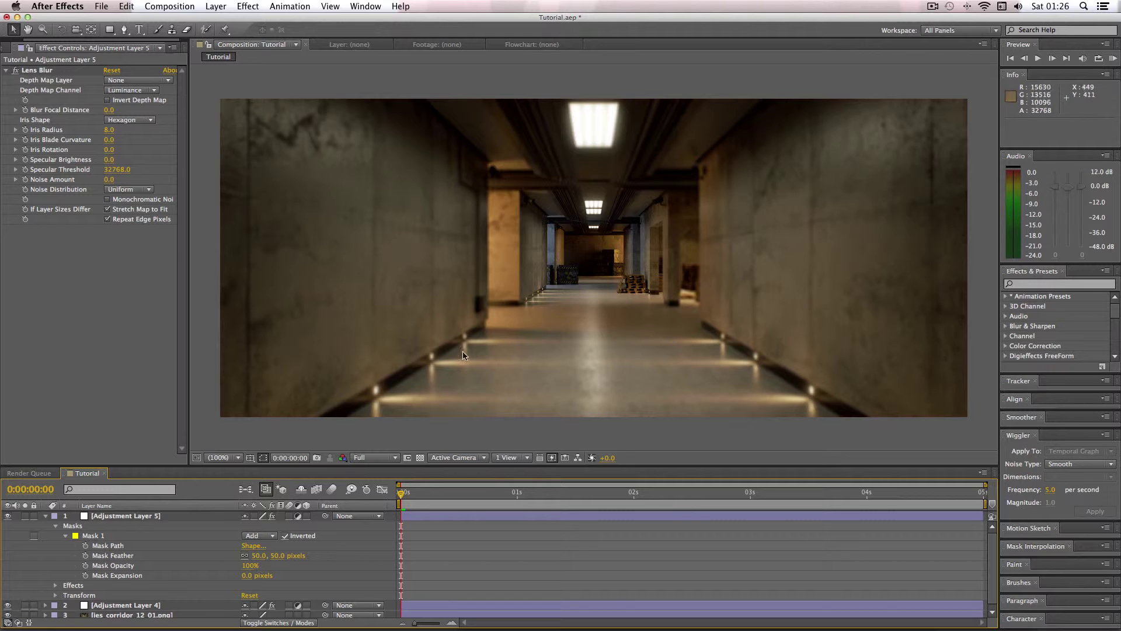
Toggle Adjustment Layer 5's mask inversion off and on, then invert Adjustment Layer 4's Mask 1
{"action": "left_click", "coordinate": [286, 536]}
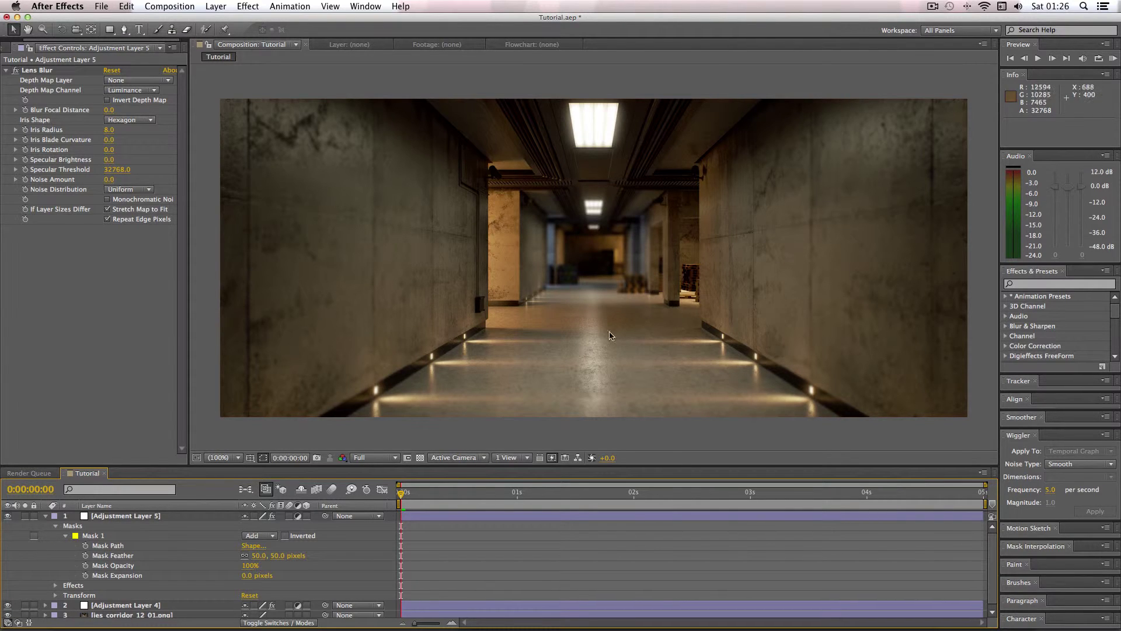
{"action": "left_click", "coordinate": [285, 536]}
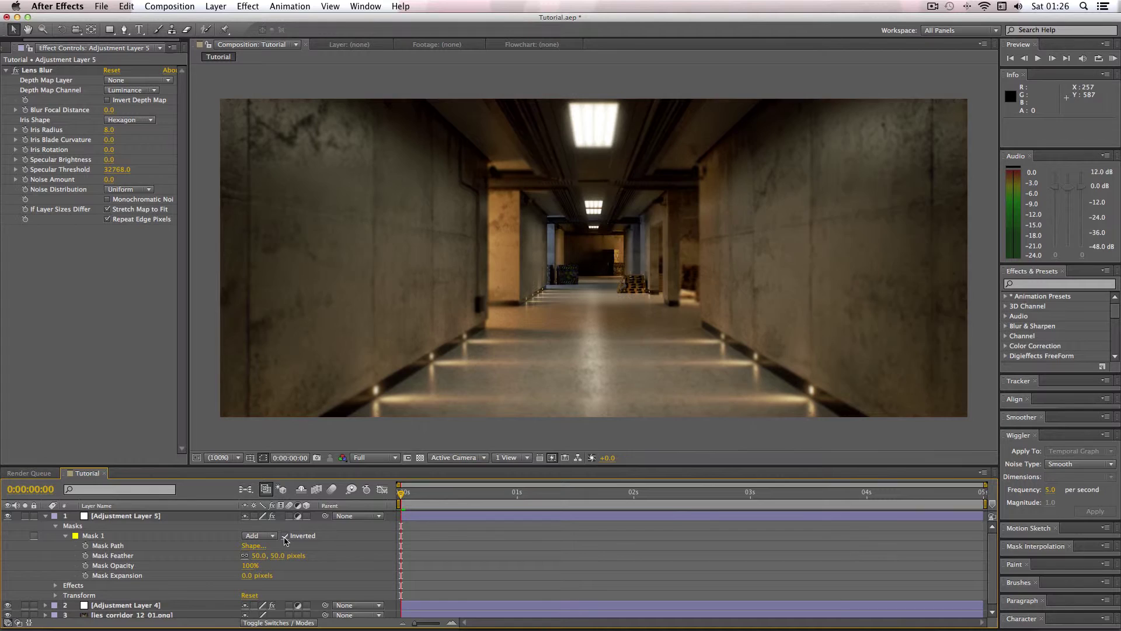
{"action": "left_click", "coordinate": [45, 516]}
{"action": "left_click", "coordinate": [45, 526]}
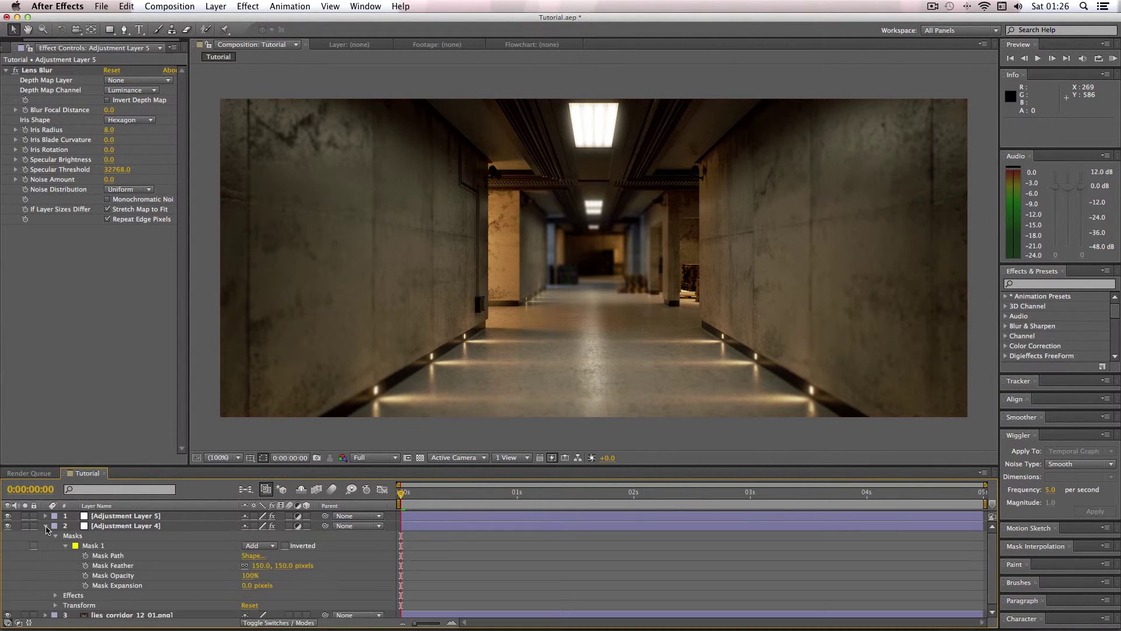
{"action": "left_click", "coordinate": [285, 545]}
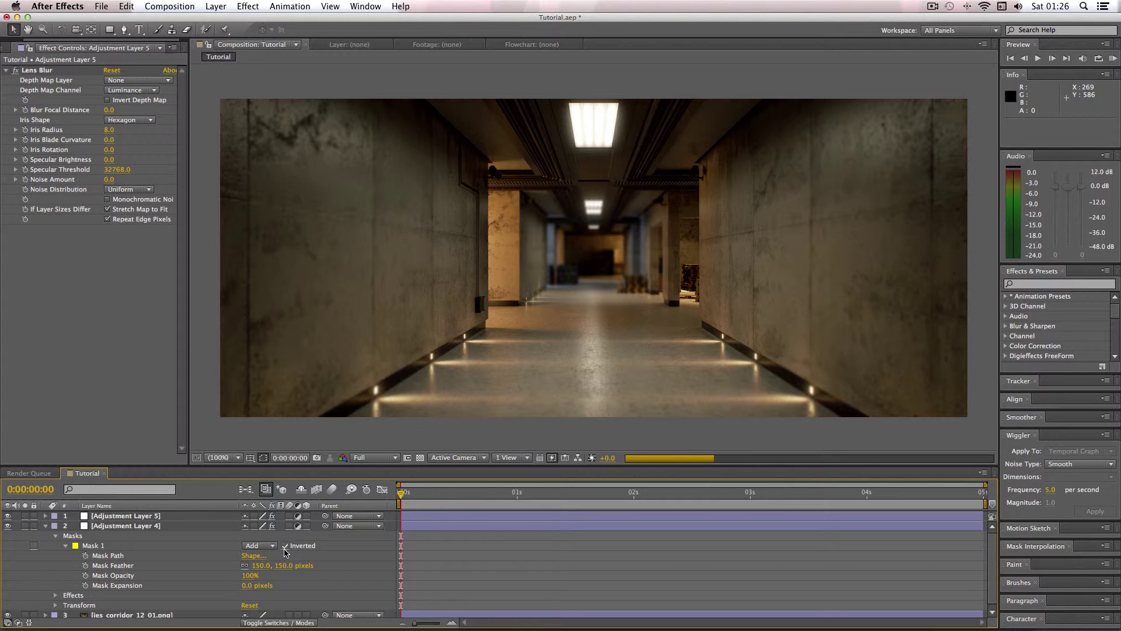